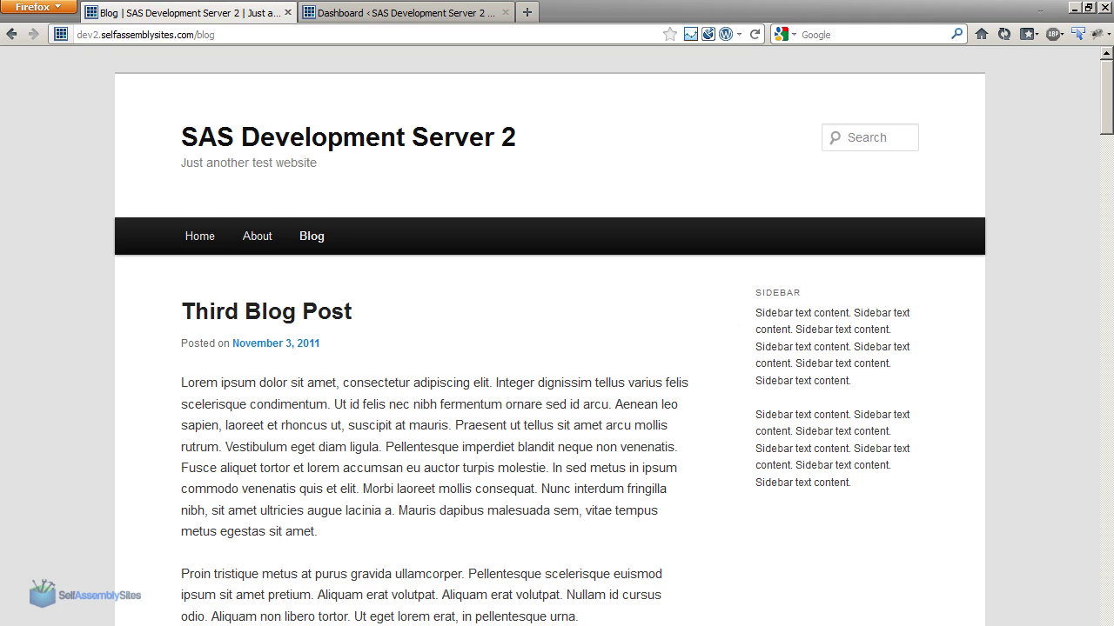
# - Look through the blog page to examine how much of each post is displayed and where the first post ends
pyautogui.moveTo(1108, 91); pyautogui.dragTo(1108, 625)
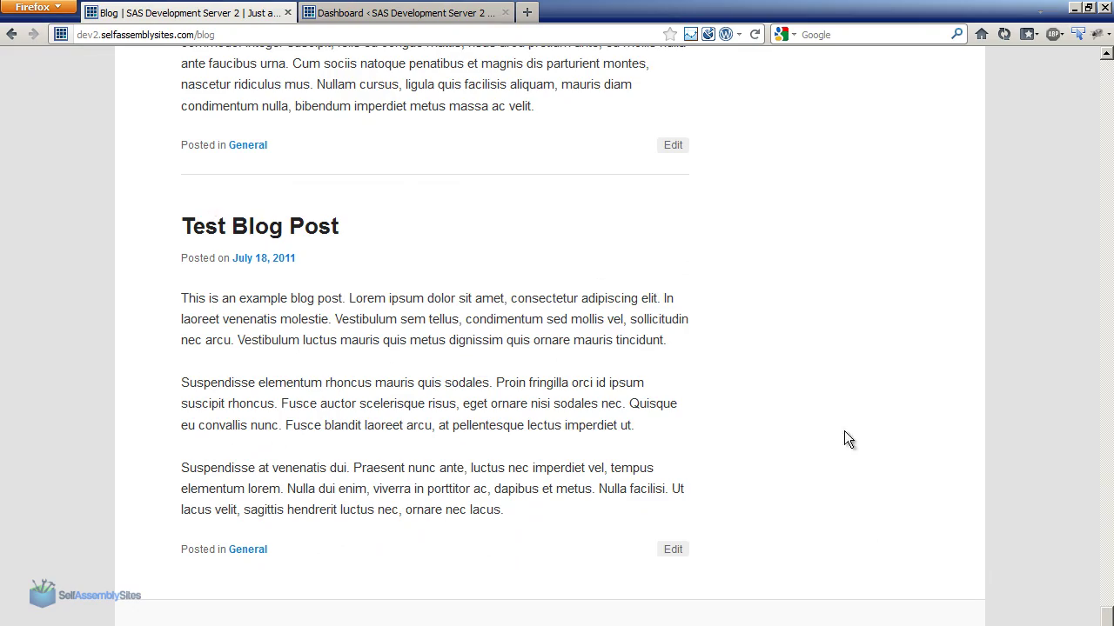
pyautogui.moveTo(1110, 607); pyautogui.dragTo(1063, 76)
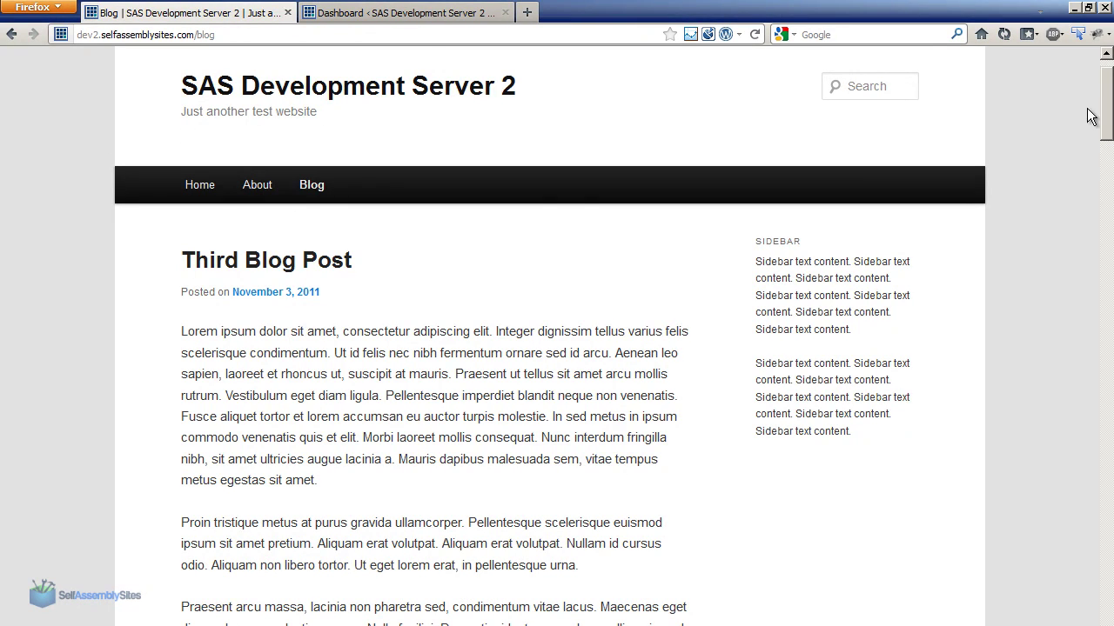
pyautogui.moveTo(1111, 97); pyautogui.dragTo(1110, 299)
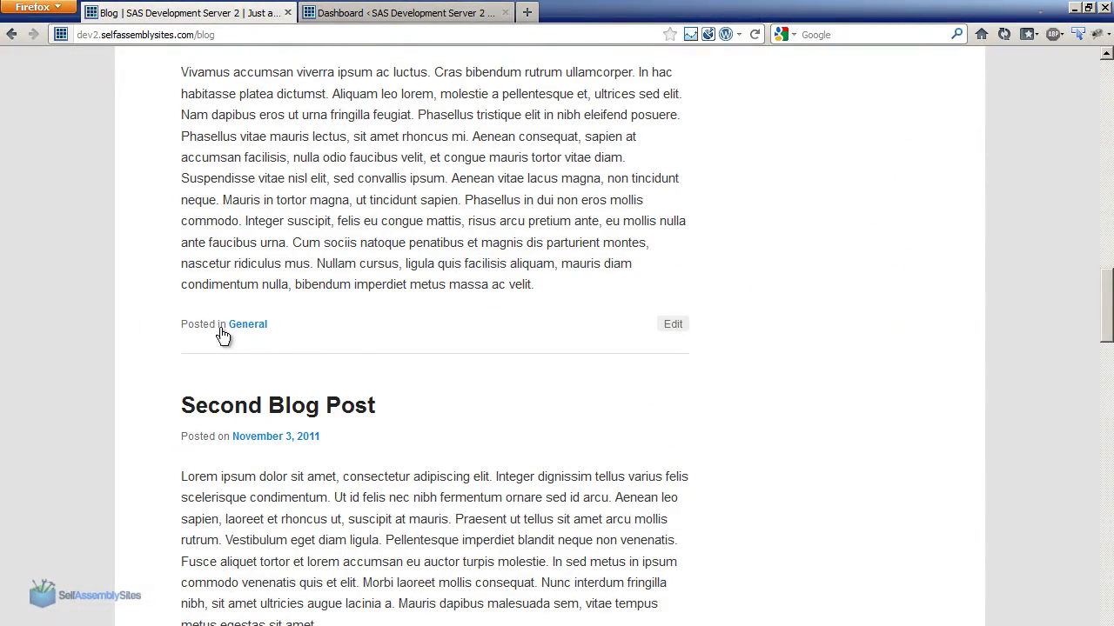
pyautogui.moveTo(172, 325); pyautogui.dragTo(722, 318)
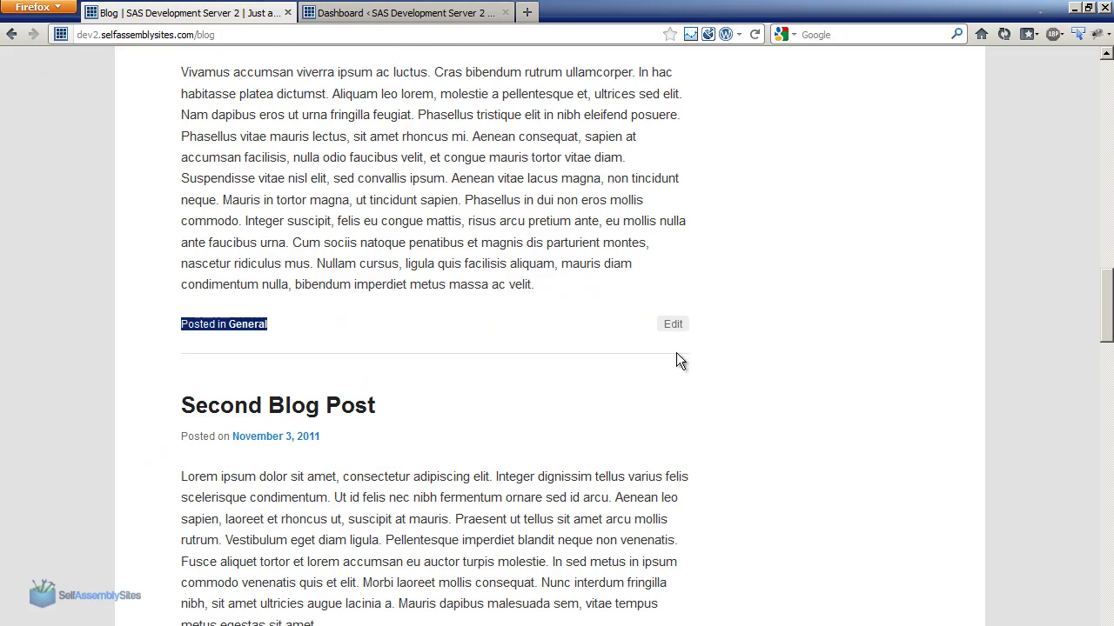
pyautogui.moveTo(1109, 302); pyautogui.dragTo(1107, 254)
pyautogui.moveTo(1107, 369); pyautogui.dragTo(1110, 309)
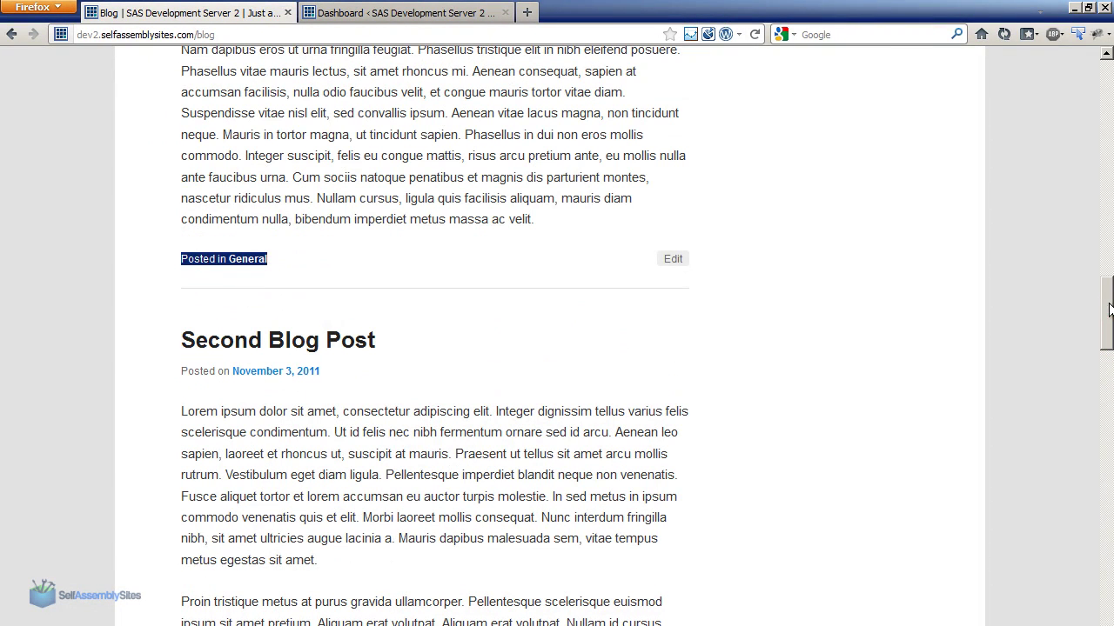
pyautogui.click(627, 232)
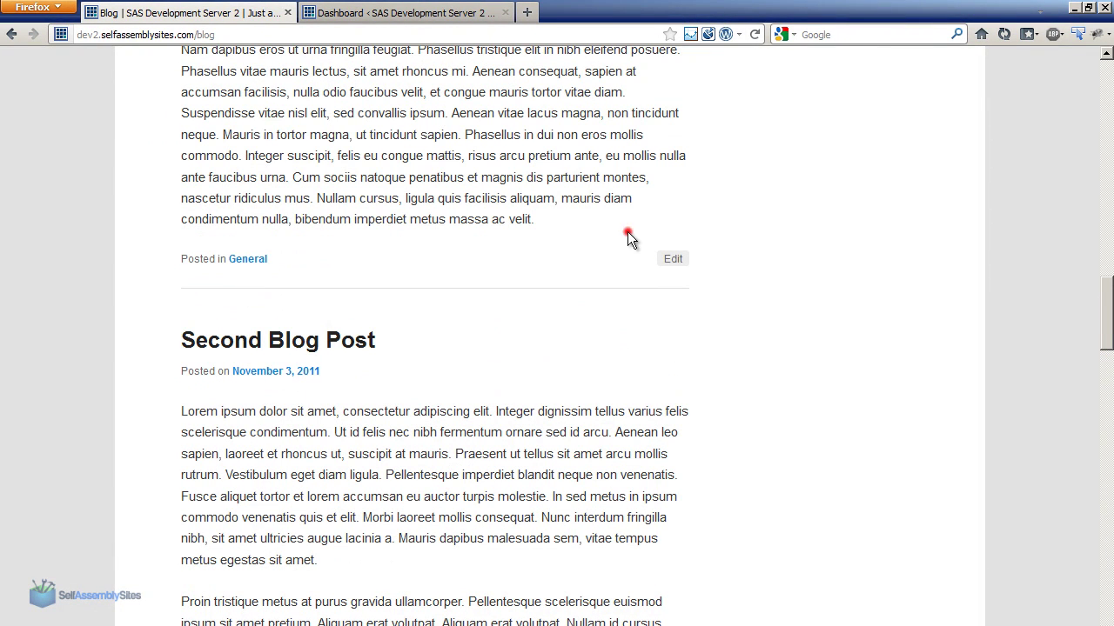
# - Open the Third Blog Post for editing and compare its first paragraph in the visual and HTML views
pyautogui.click(674, 263)
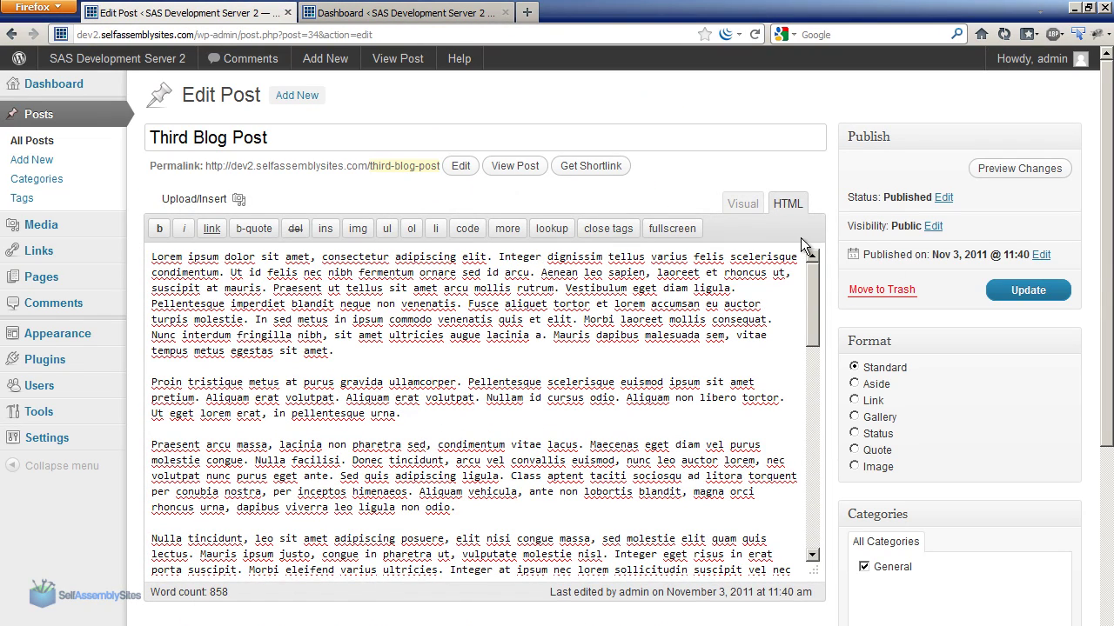
pyautogui.click(735, 206)
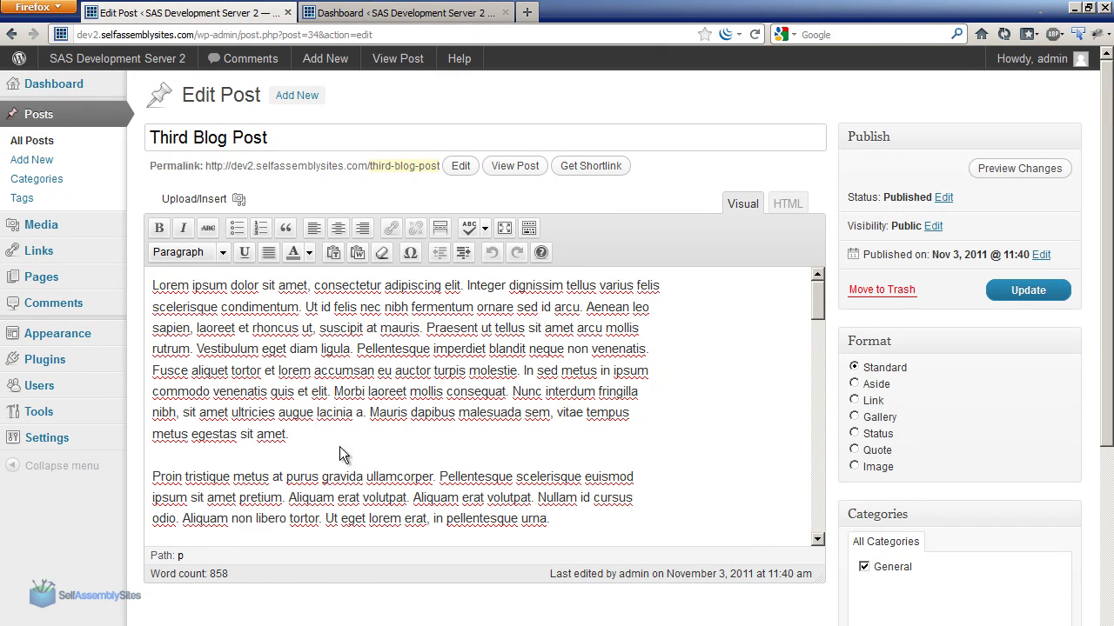
pyautogui.click(313, 455)
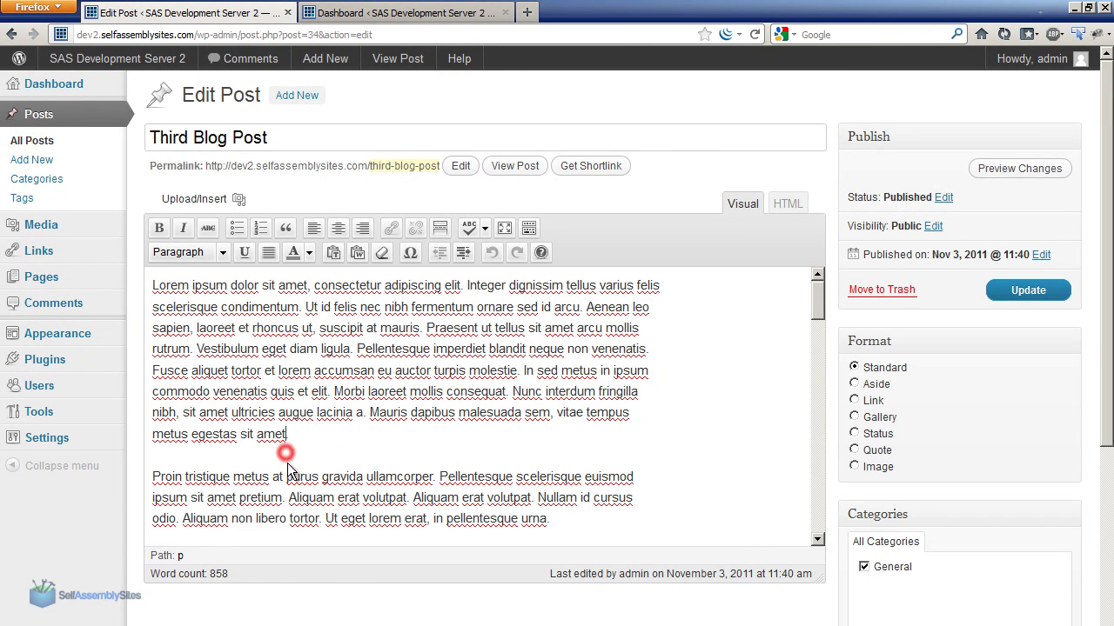
pyautogui.click(324, 437)
pyautogui.click(786, 209)
pyautogui.click(359, 359)
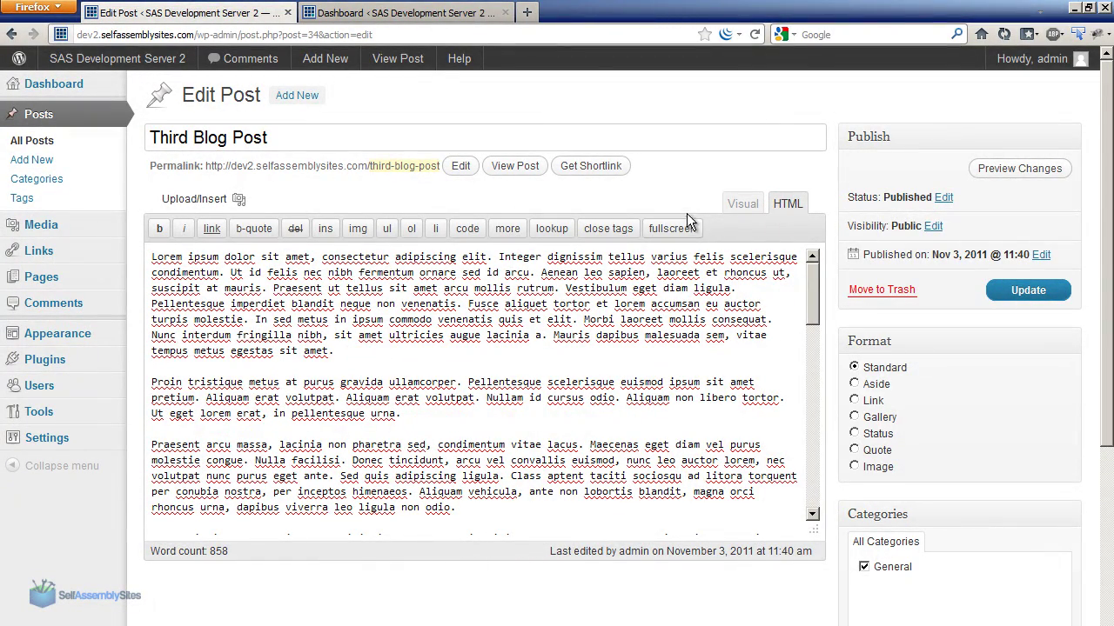
# - Insert a More break after the first paragraph of the Third Blog Post in the visual editor
pyautogui.click(732, 204)
pyautogui.click(318, 453)
pyautogui.click(304, 435)
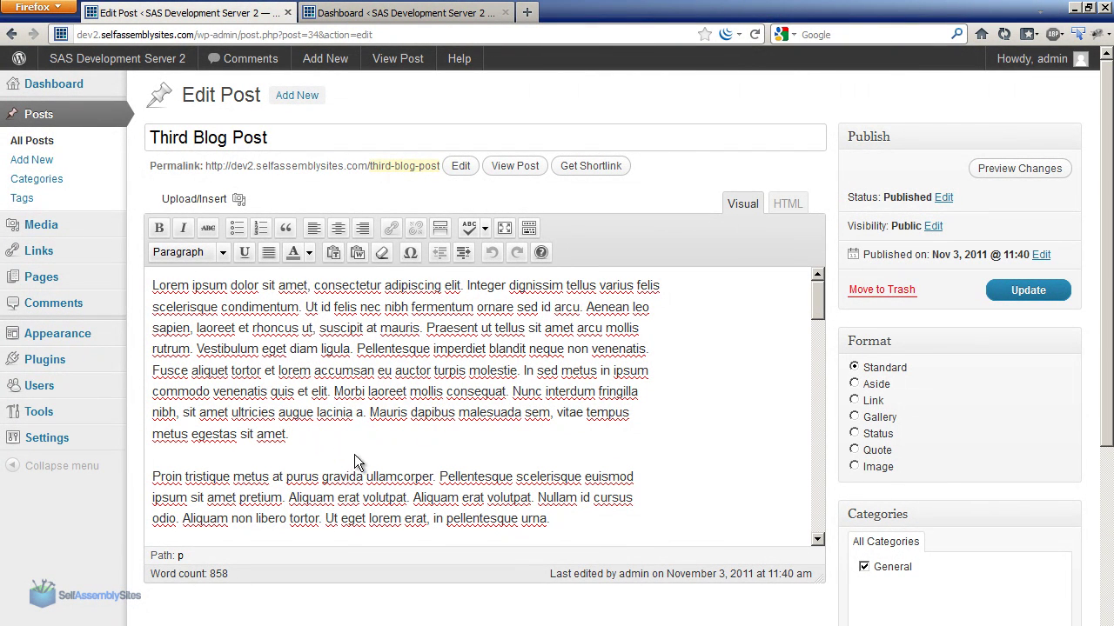
pyautogui.moveTo(817, 296)
pyautogui.mouseDown()
pyautogui.moveTo(831, 528)
pyautogui.moveTo(816, 280)
pyautogui.mouseUp()
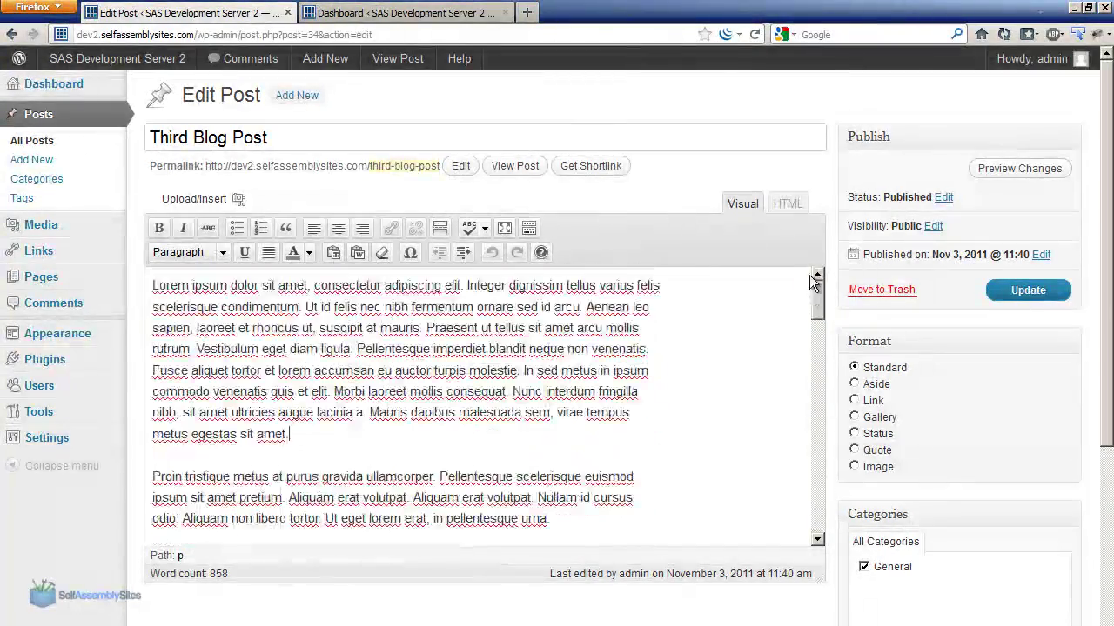
pyautogui.click(440, 229)
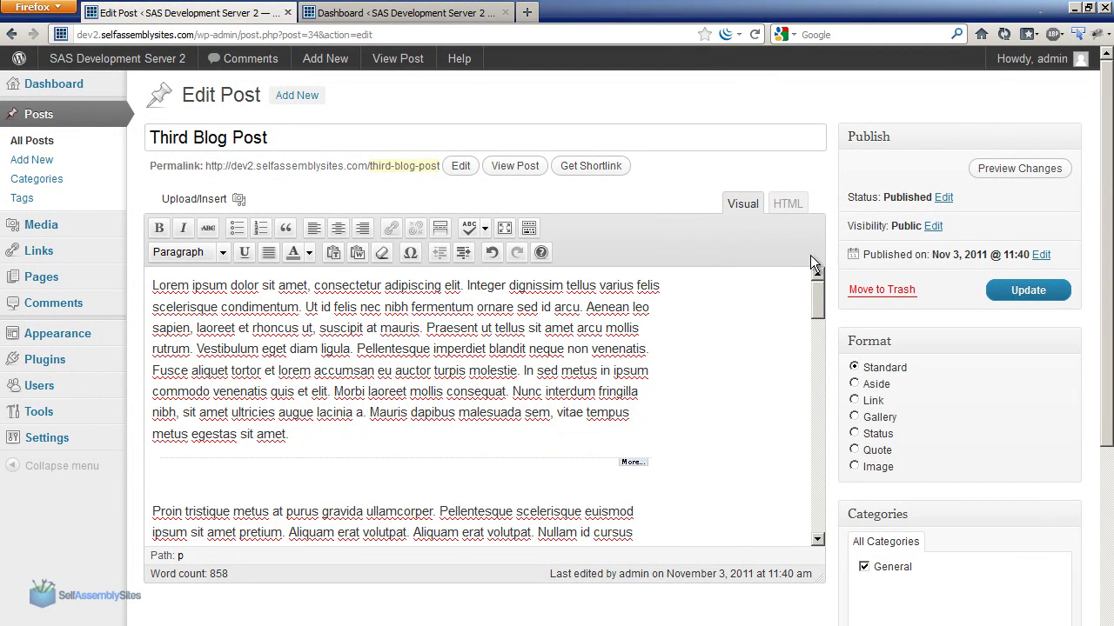
# - Examine the <!--more--> tag after the first paragraph in the post's HTML view
pyautogui.click(787, 204)
pyautogui.click(417, 353)
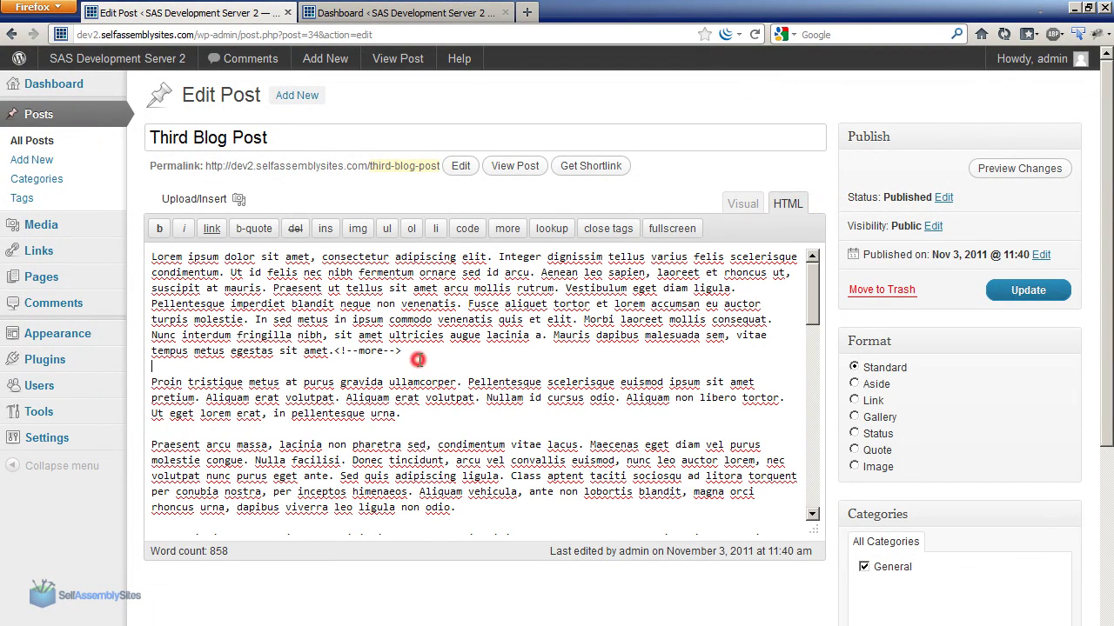
pyautogui.moveTo(405, 352); pyautogui.dragTo(336, 352)
pyautogui.click(337, 352)
pyautogui.click(413, 353)
pyautogui.click(342, 361)
pyautogui.click(335, 353)
pyautogui.click(406, 354)
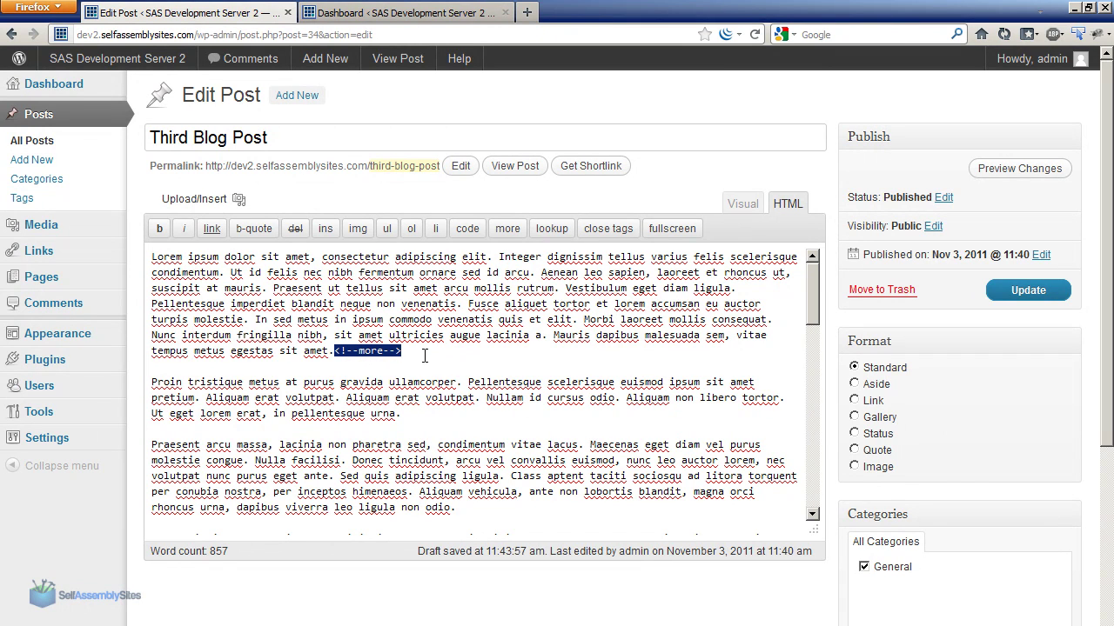
pyautogui.click(353, 352)
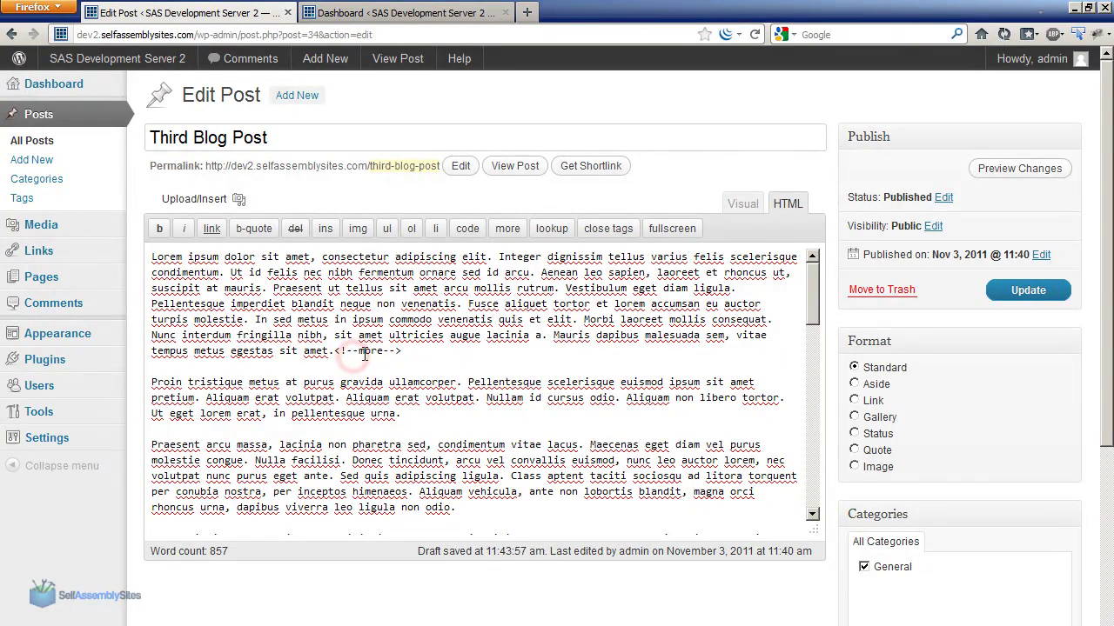
pyautogui.doubleClick(443, 354)
pyautogui.hotkey('shift', 'Left')
pyautogui.click(361, 362)
pyautogui.moveTo(410, 354); pyautogui.dragTo(335, 354)
pyautogui.click(405, 354)
# - Update the Third Blog Post from the visual editor and view the published post on the site
pyautogui.click(744, 205)
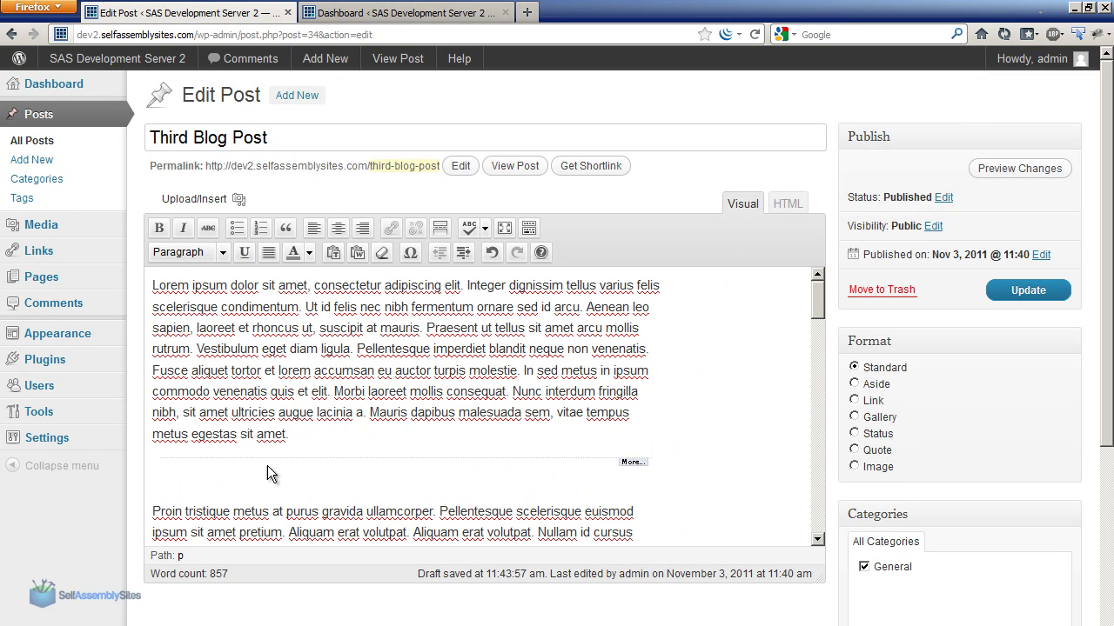
pyautogui.click(1028, 292)
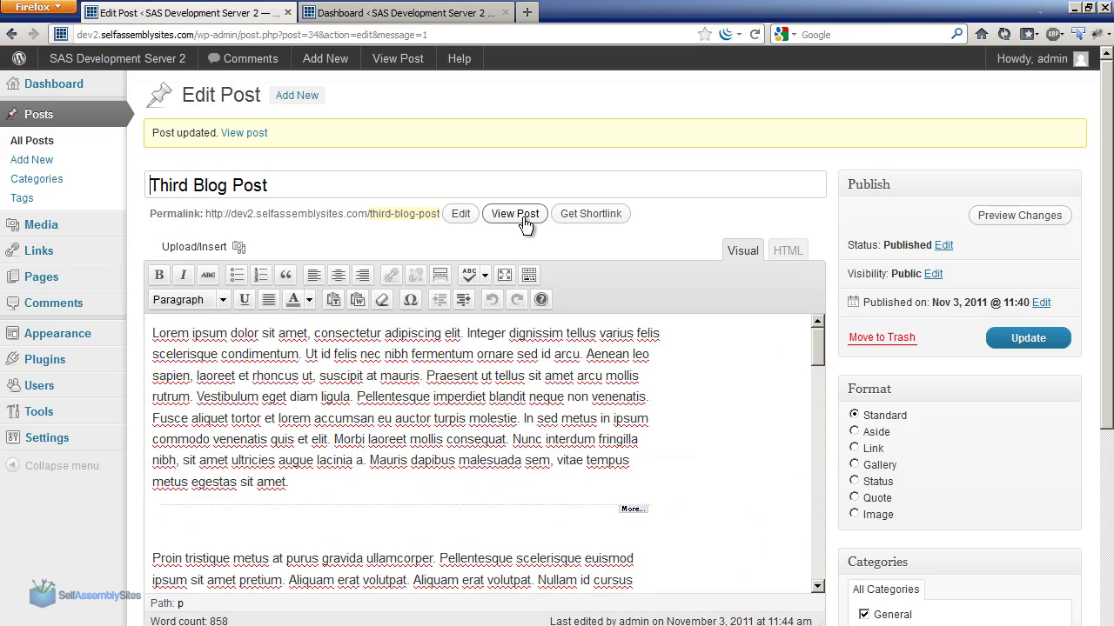
pyautogui.click(525, 223)
pyautogui.moveTo(1107, 95); pyautogui.dragTo(1103, 171)
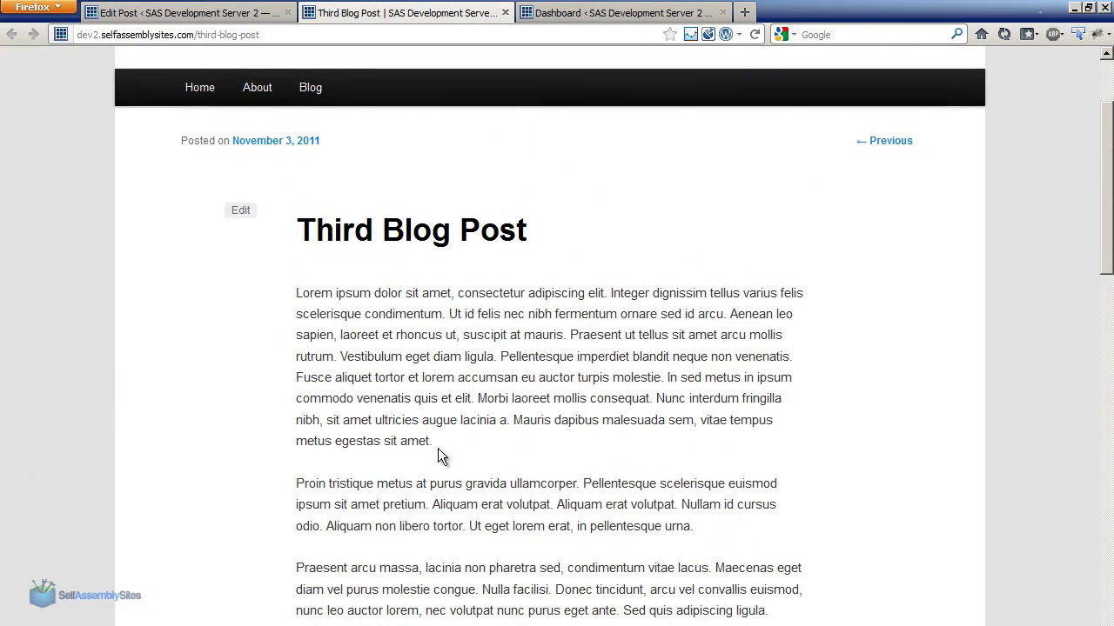
# - Open the site's Blog page in a new browser tab and switch to it
pyautogui.rightClick(309, 94)
pyautogui.click(351, 100)
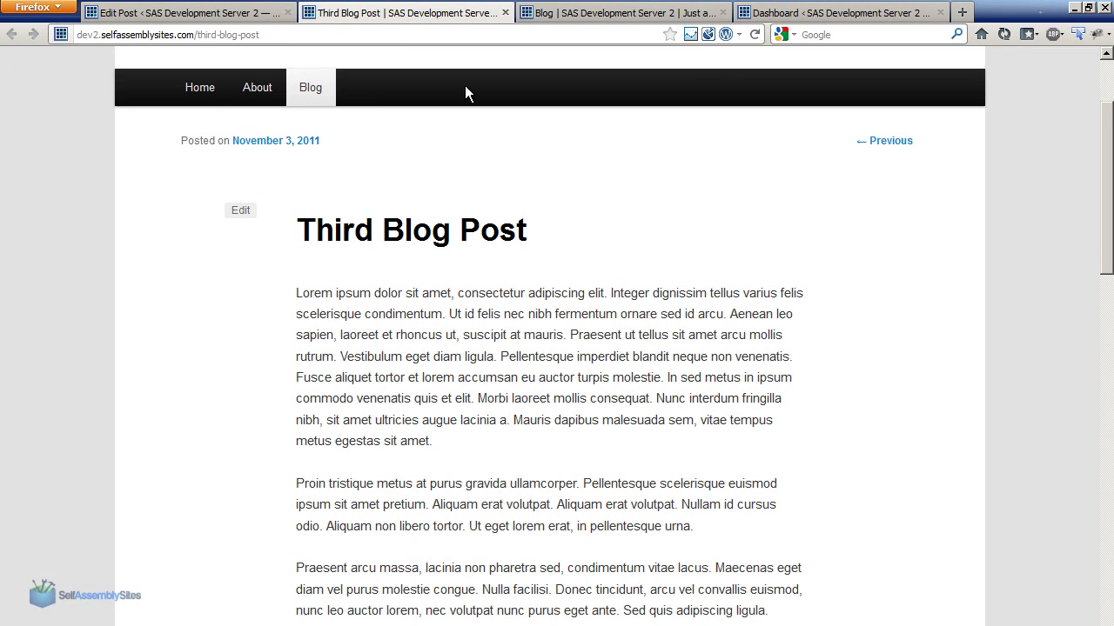
pyautogui.click(625, 13)
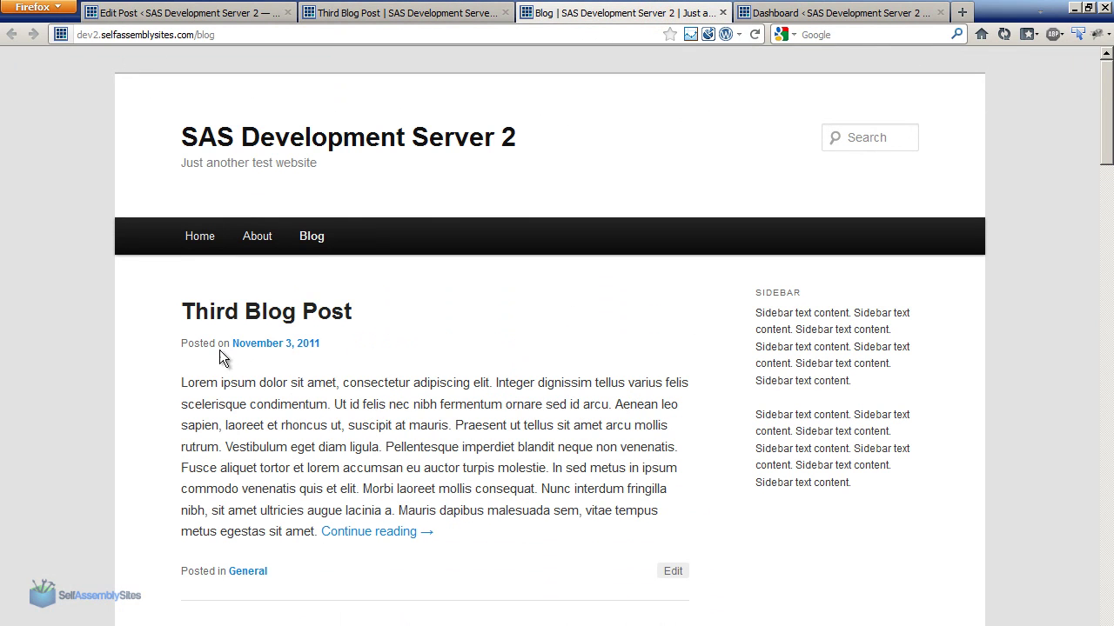
# - Highlight the Third Blog Post's excerpt on the blog page and follow its Continue reading link
pyautogui.moveTo(181, 383); pyautogui.dragTo(450, 532)
pyautogui.click(453, 532)
pyautogui.click(405, 534)
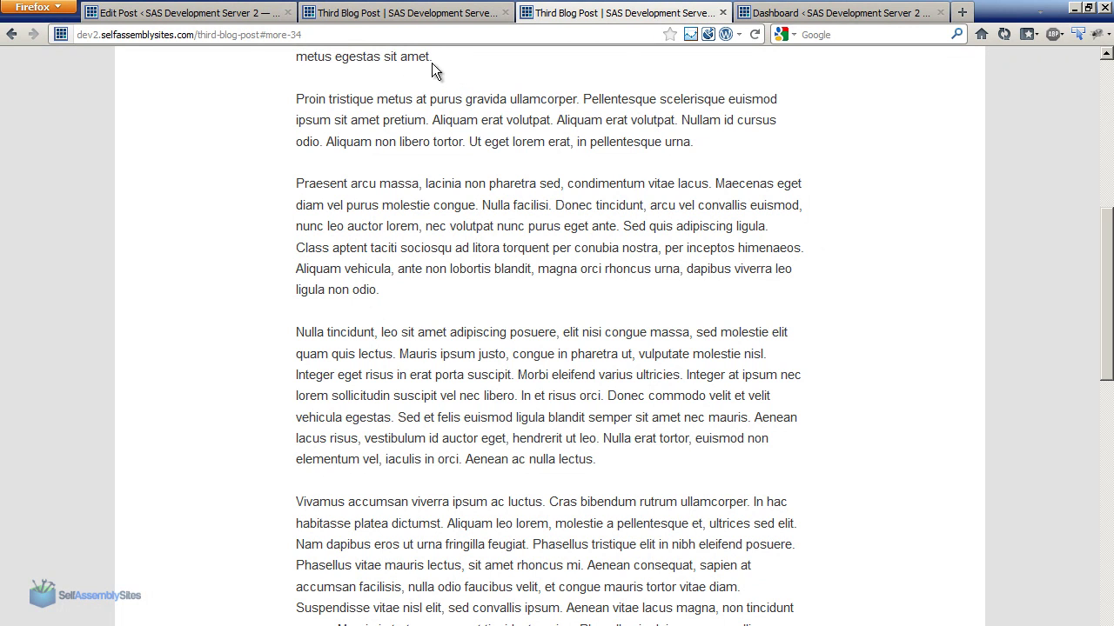
# - Insert a More break after the first paragraph of the Second Blog Post and update the post
pyautogui.click(11, 34)
pyautogui.moveTo(1107, 140); pyautogui.dragTo(1104, 599)
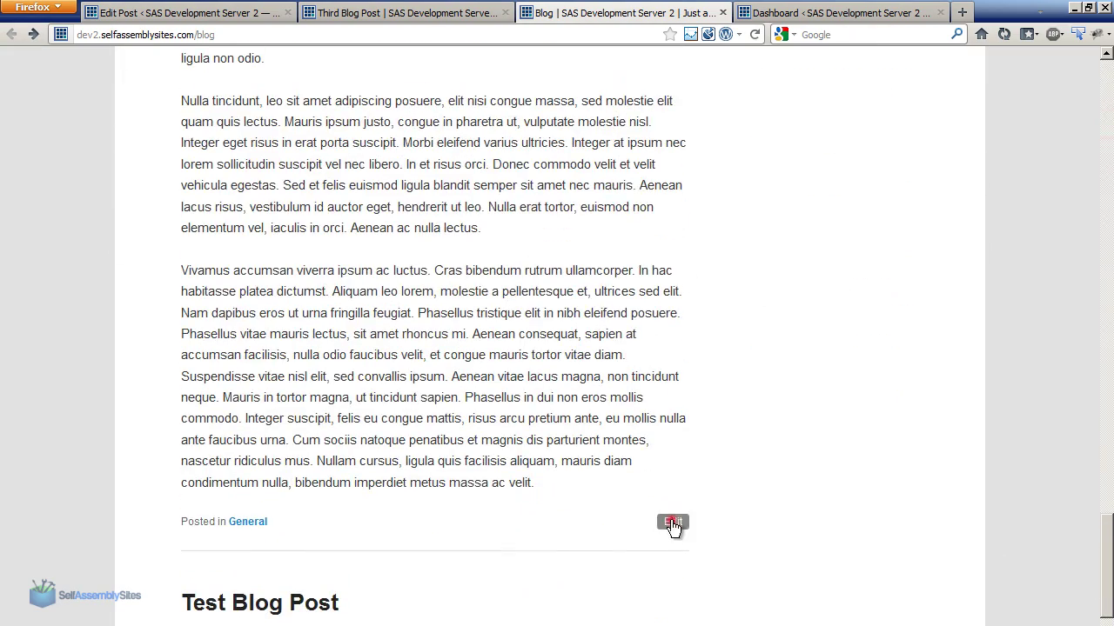
pyautogui.click(673, 521)
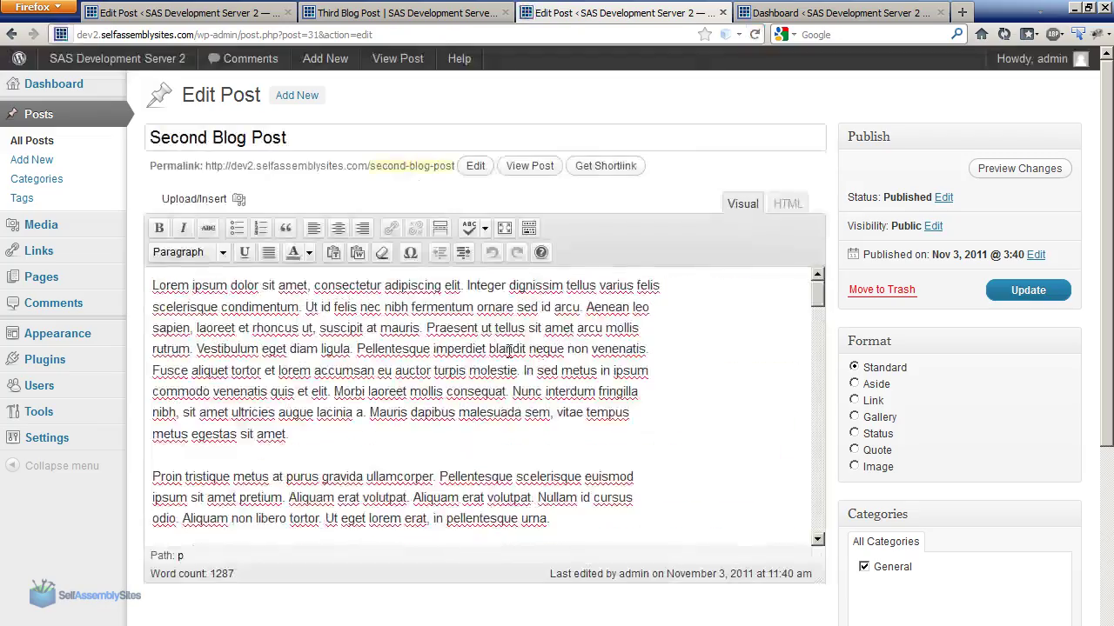
pyautogui.click(441, 228)
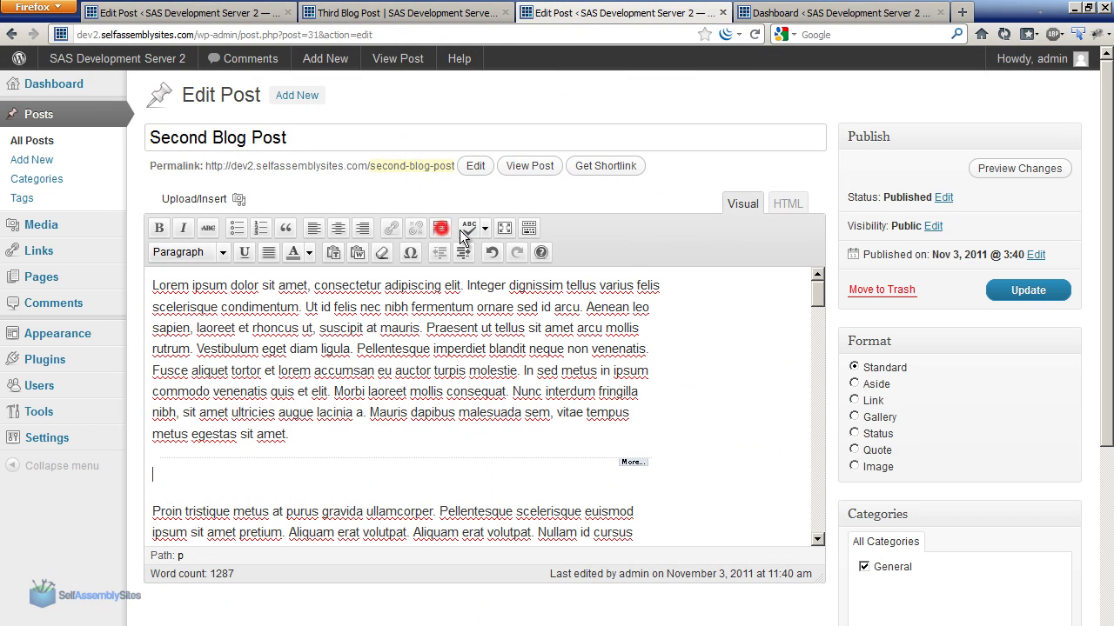
pyautogui.click(1031, 291)
# - Return to the blog page through the browser history and reload it
pyautogui.rightClick(11, 34)
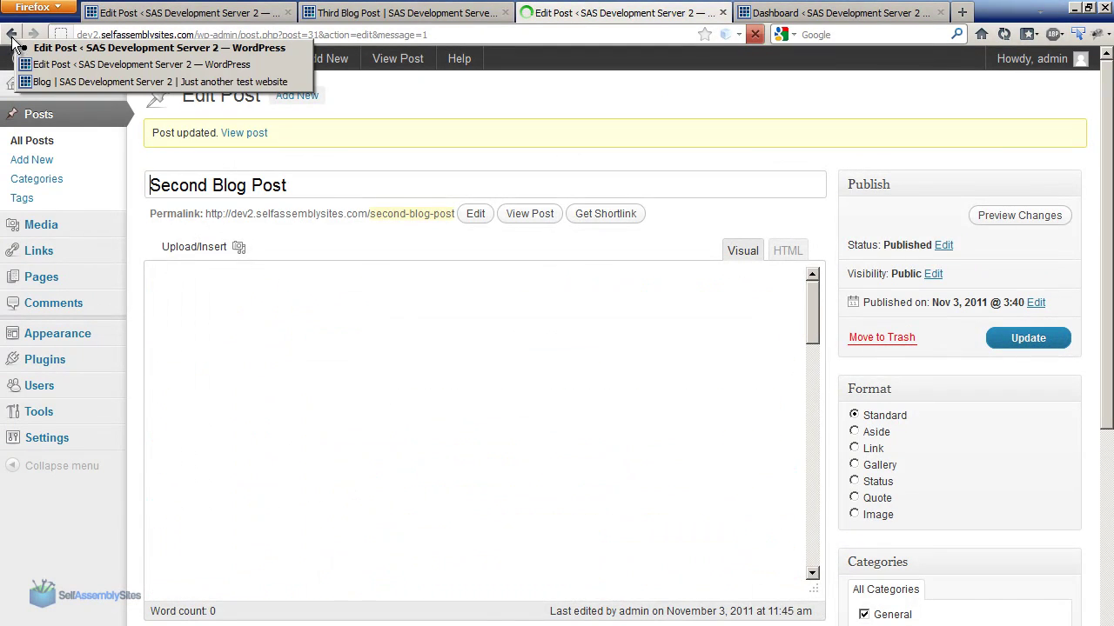
pyautogui.click(82, 79)
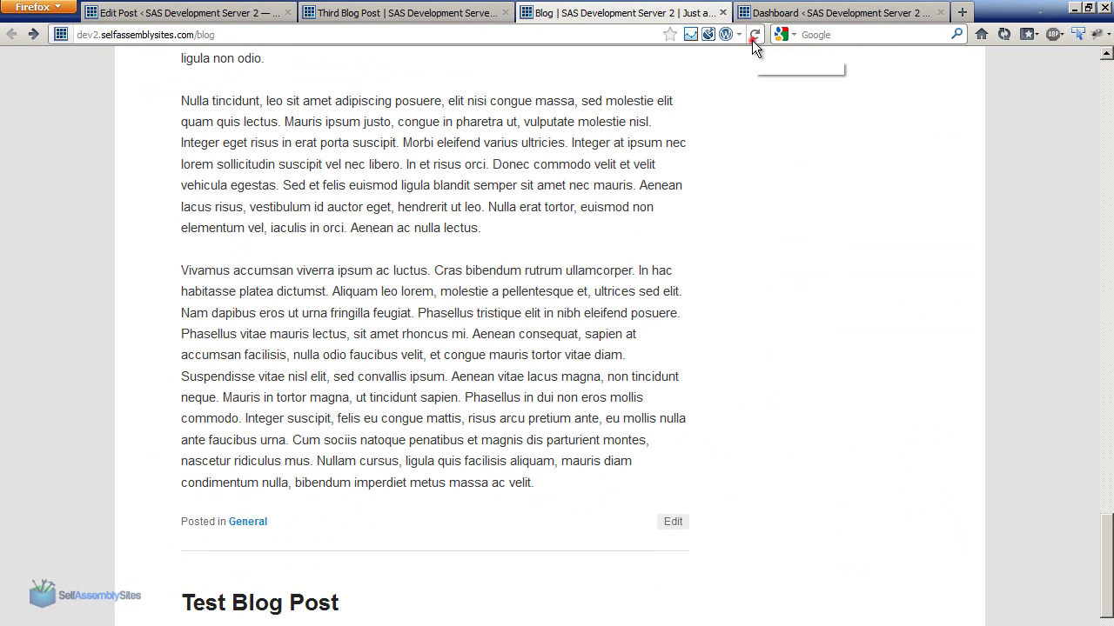
pyautogui.click(754, 35)
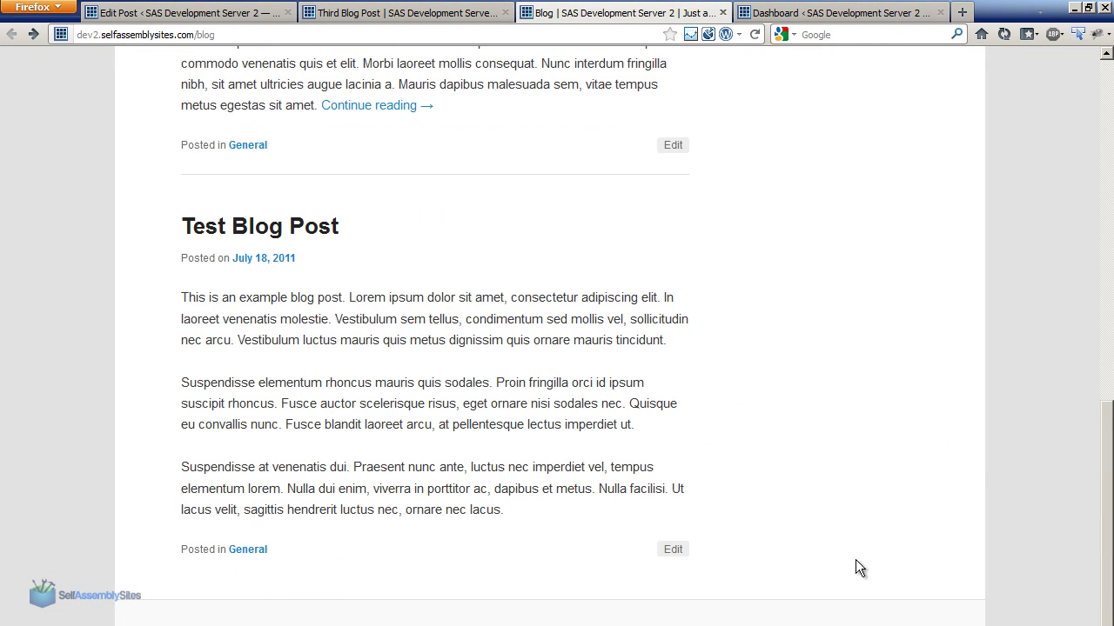
# - Examine the post excerpts and their Continue reading links on the reloaded blog page
pyautogui.scroll(15, 862, 556)
pyautogui.moveTo(1110, 191); pyautogui.dragTo(1110, 574)
pyautogui.moveTo(1106, 534); pyautogui.dragTo(1077, 541)
pyautogui.scroll(5, 380, 384)
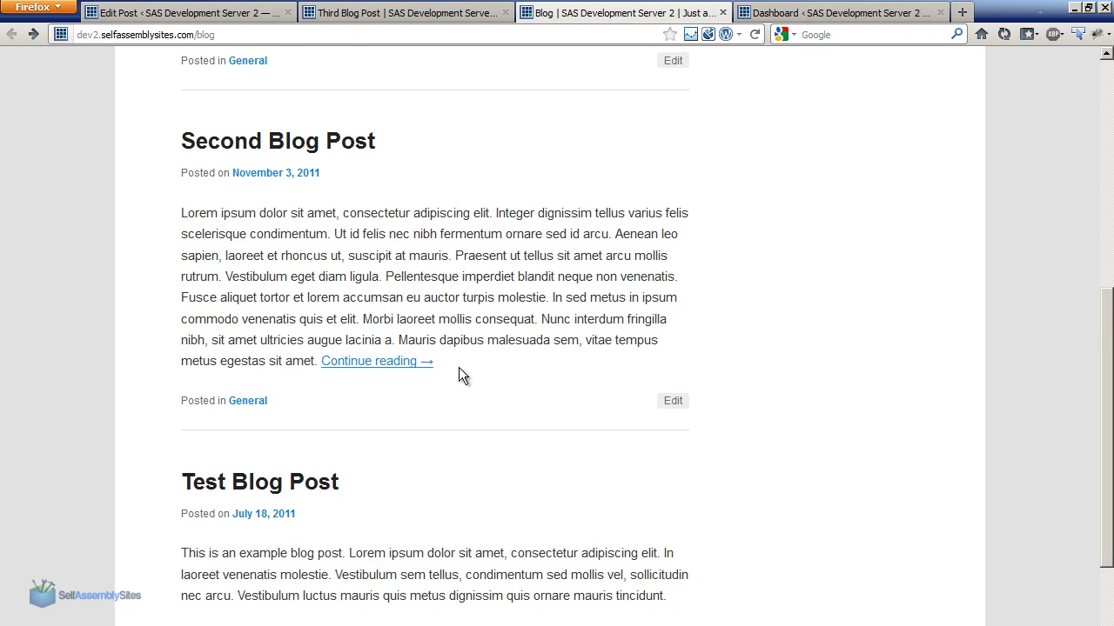
pyautogui.scroll(1, 352, 396)
pyautogui.scroll(7, 342, 382)
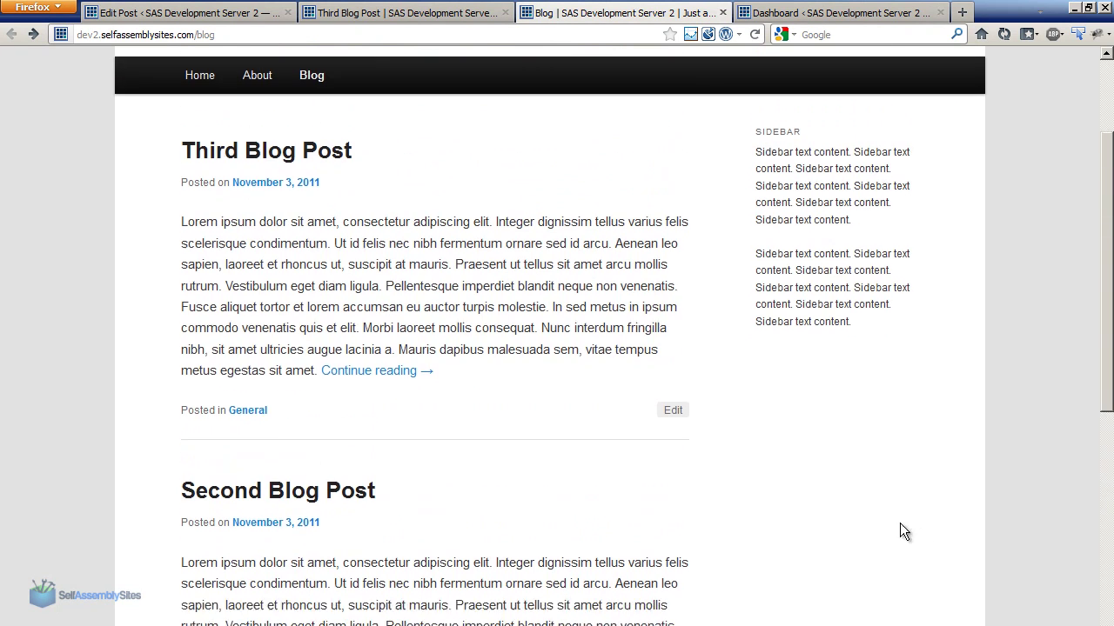